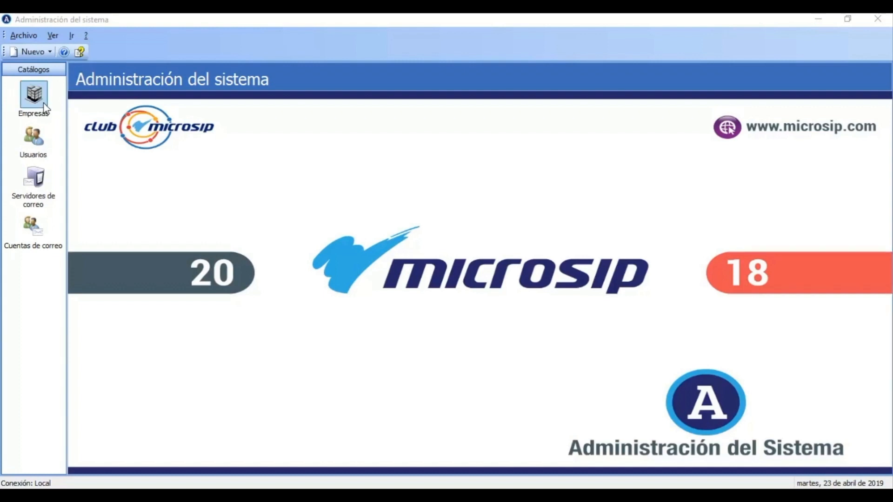
Open the Convertir versiones NG process for the NOMINA 2018 company with Empresa as the database type to convert.
{"action": "left_click", "coordinate": [138, 36]}
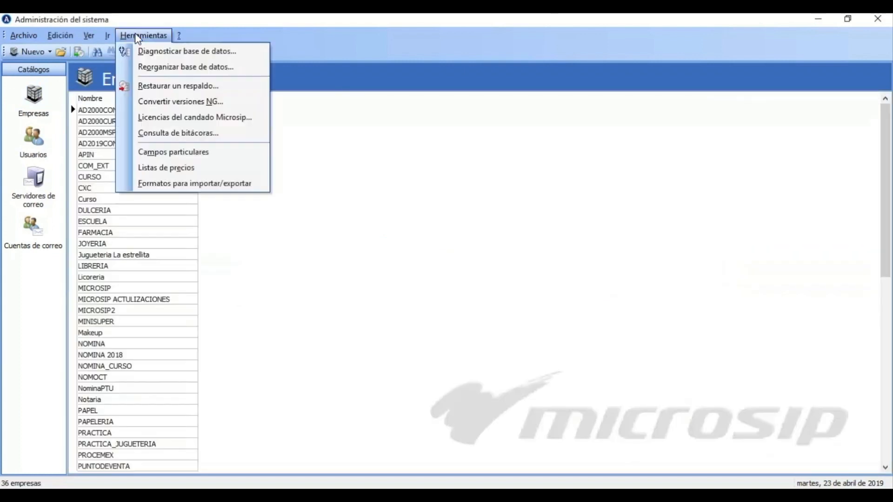
{"action": "left_click", "coordinate": [192, 106]}
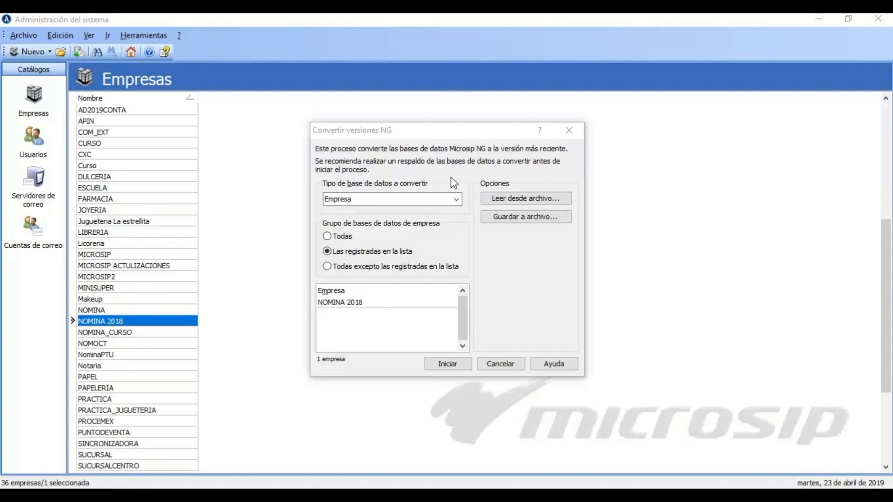
{"action": "left_click", "coordinate": [417, 188]}
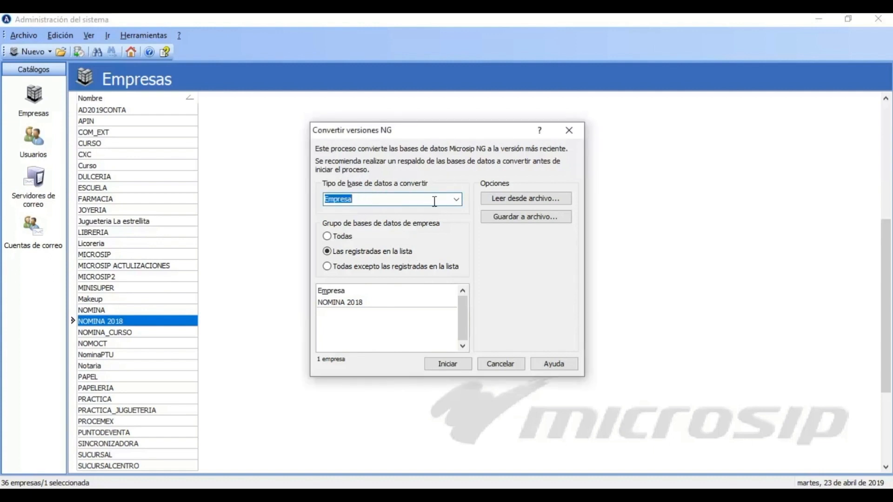
{"action": "left_click", "coordinate": [459, 205]}
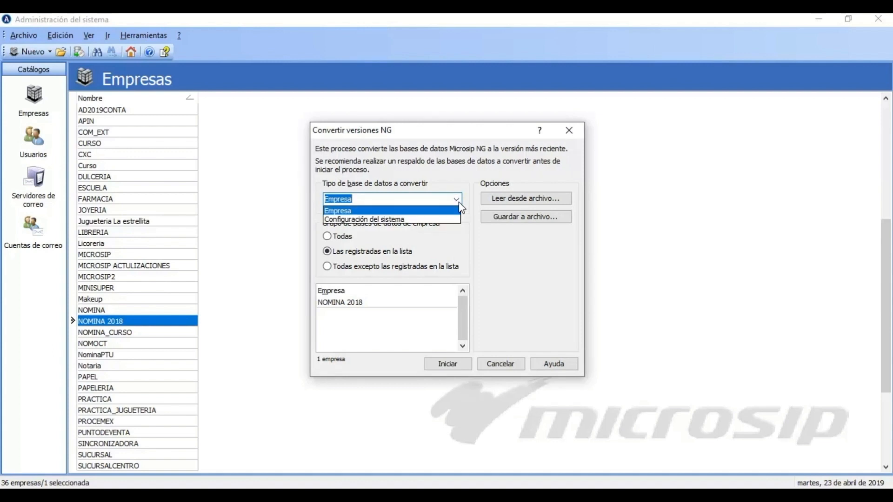
{"action": "left_click", "coordinate": [413, 211]}
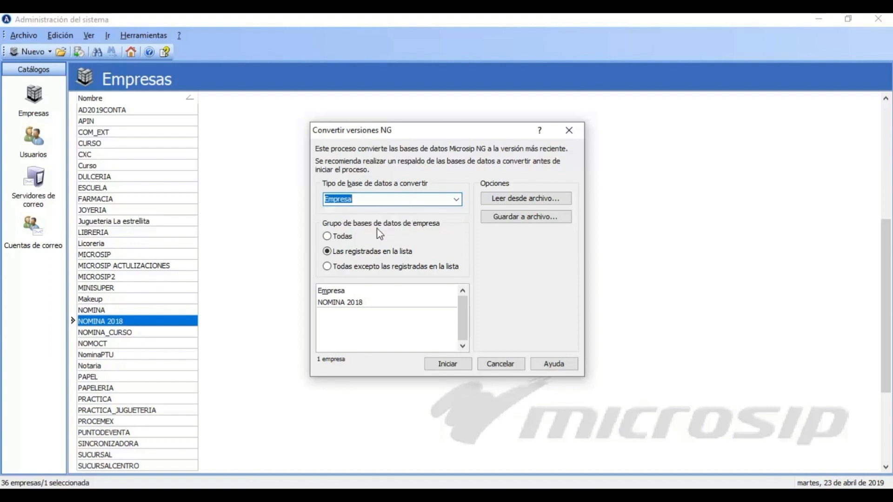
Try the group options Todas, Las registradas en la lista and Todas excepto las registradas en la lista, and cancel the conversion setup.
{"action": "left_click", "coordinate": [328, 239]}
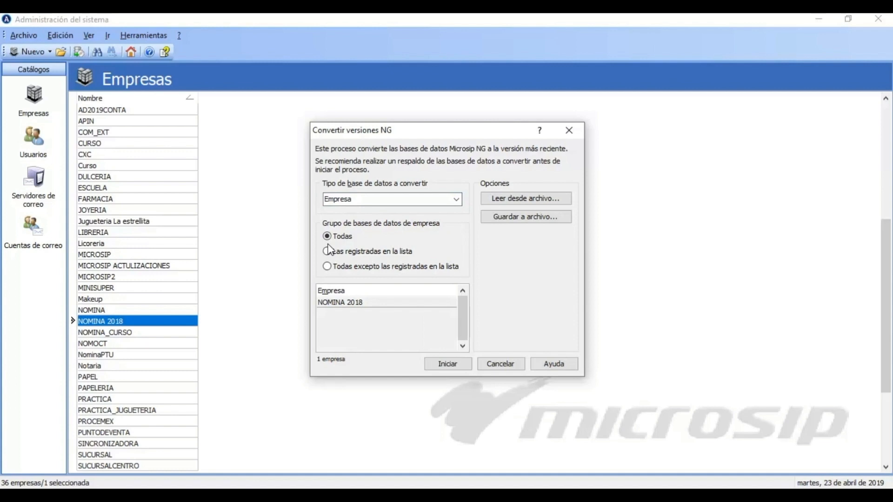
{"action": "left_click", "coordinate": [327, 254]}
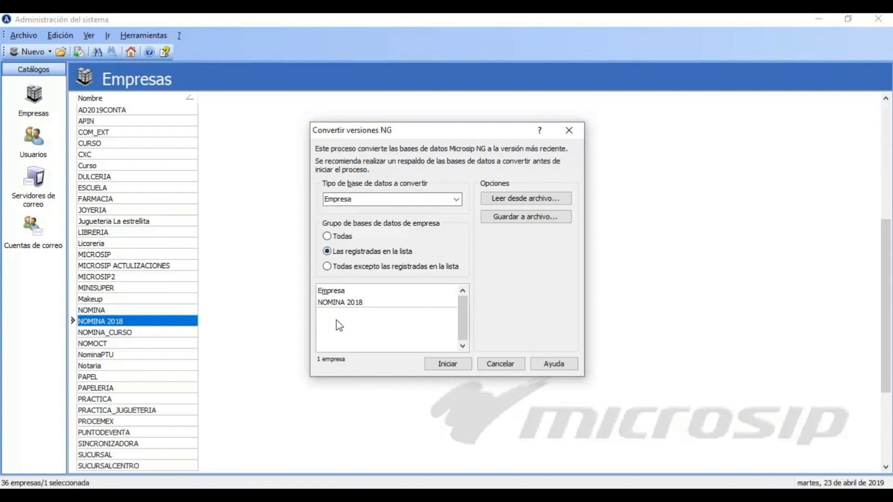
{"action": "left_click", "coordinate": [328, 267]}
{"action": "left_click", "coordinate": [357, 303]}
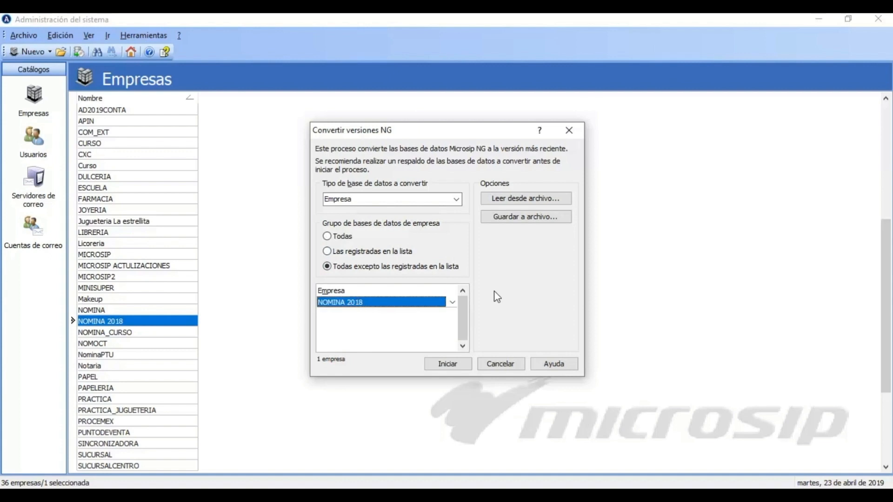
{"action": "left_click", "coordinate": [342, 254]}
{"action": "left_click", "coordinate": [343, 266]}
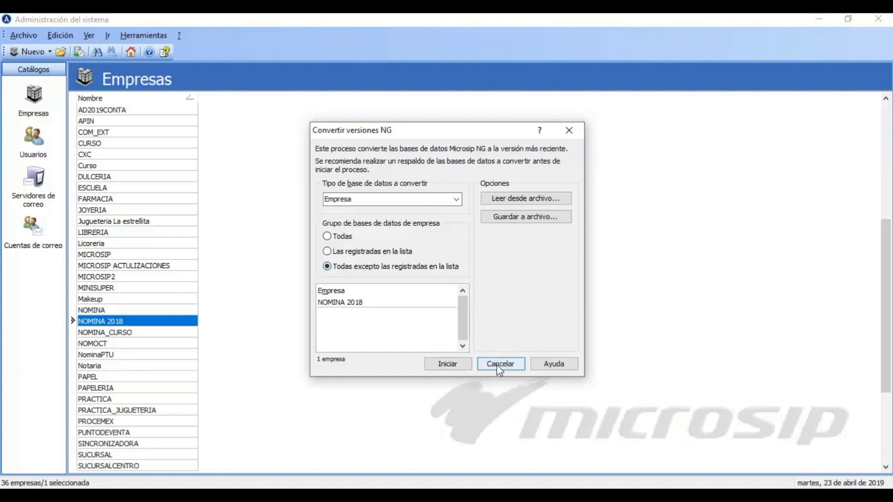
{"action": "left_click", "coordinate": [496, 365]}
Select the companies NOMINA 2018, MICROSIP ACTULIZACIONES, Jugueteria La estrellita and Makeup, and open Convertir versiones NG for them.
{"action": "left_click", "coordinate": [143, 121]}
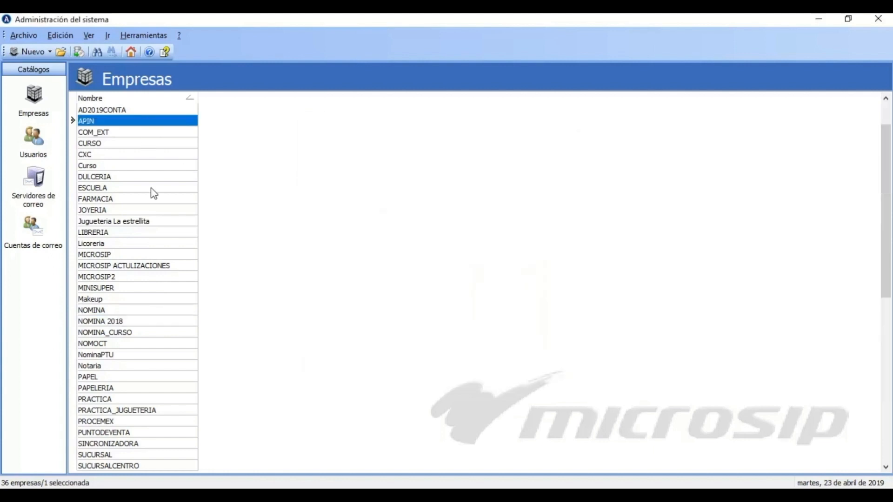
{"action": "left_click", "coordinate": [154, 277], "text": "shift"}
{"action": "left_click", "coordinate": [163, 321], "text": "ctrl"}
{"action": "left_click", "coordinate": [162, 321]}
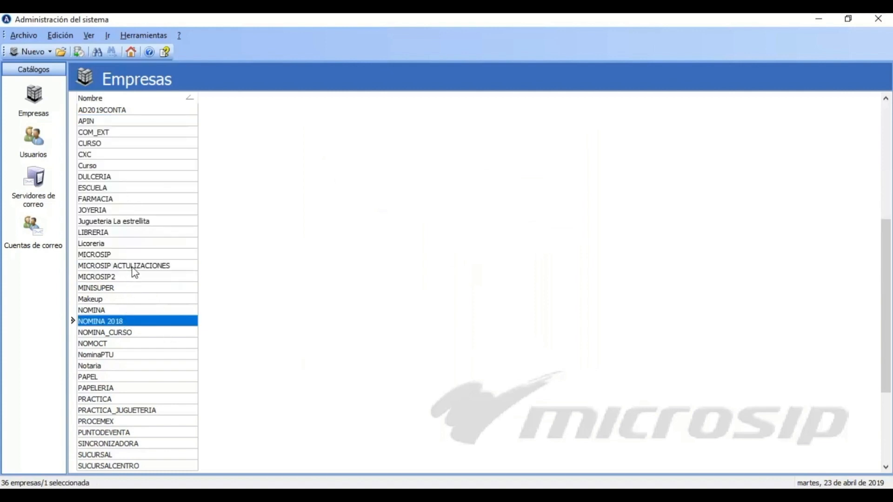
{"action": "left_click", "coordinate": [132, 266], "text": "ctrl"}
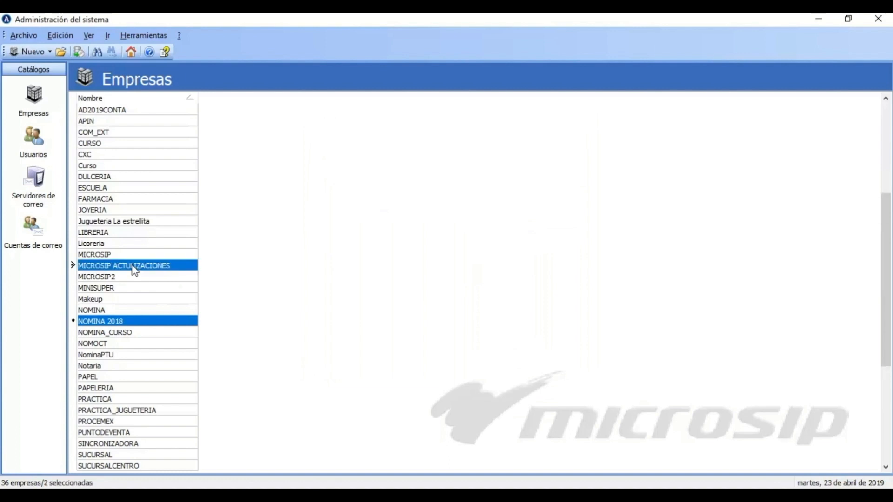
{"action": "left_click", "coordinate": [127, 222], "text": "ctrl"}
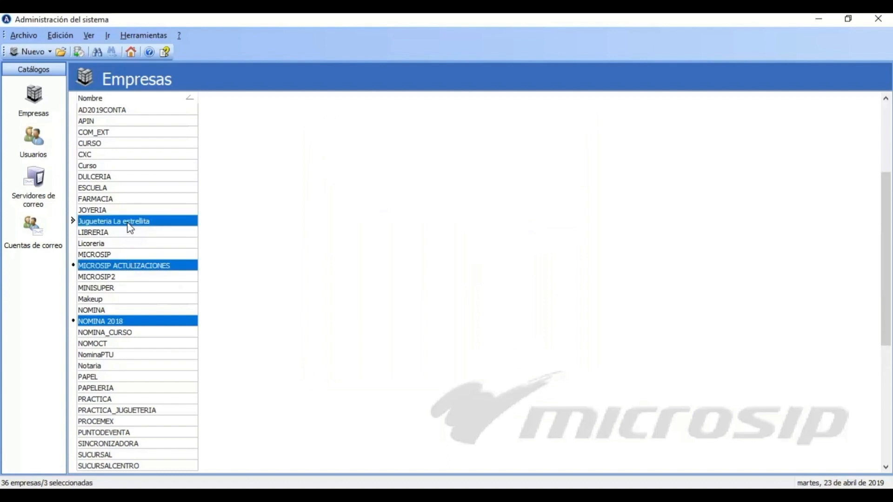
{"action": "left_click", "coordinate": [107, 300], "text": "ctrl"}
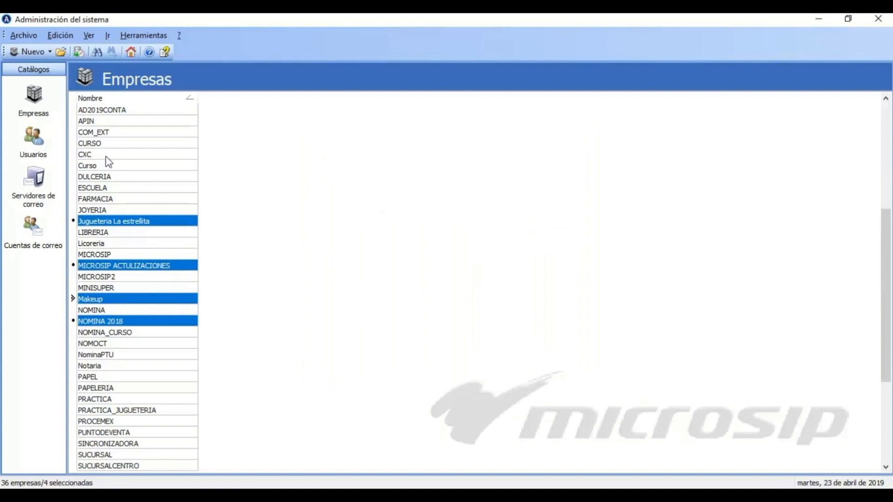
{"action": "left_click", "coordinate": [132, 37]}
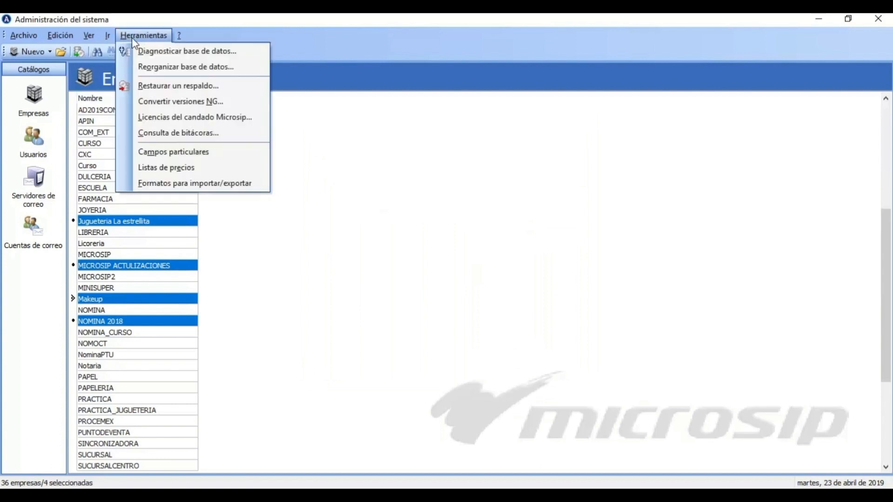
{"action": "left_click", "coordinate": [150, 103]}
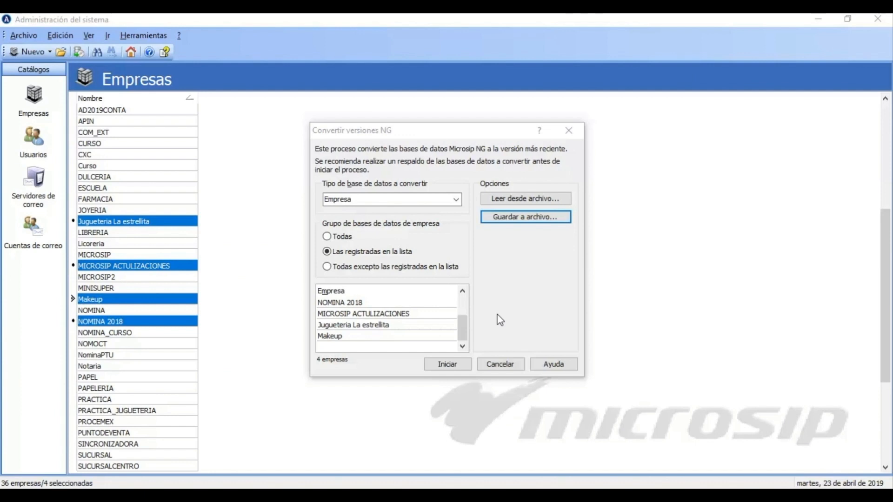
Save the conversion settings as convertir_20190423 in the Respaldos folder and load them back from that configuration file.
{"action": "left_click", "coordinate": [505, 218]}
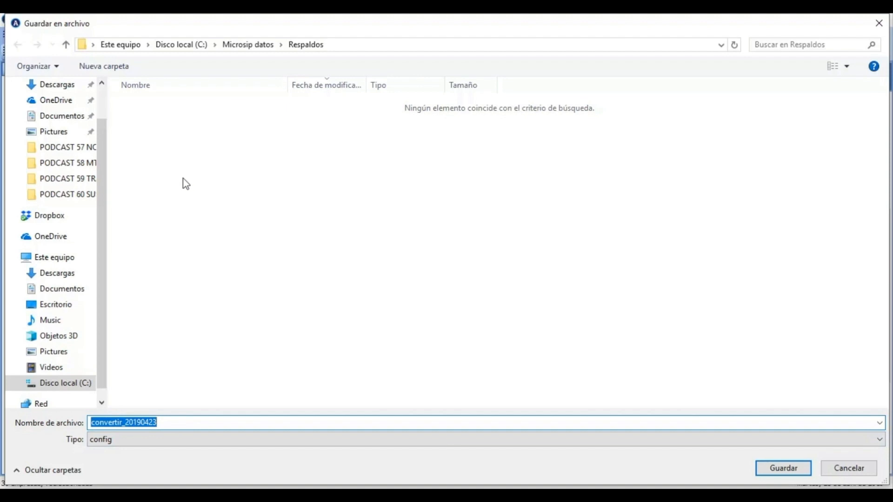
{"action": "left_click", "coordinate": [784, 467]}
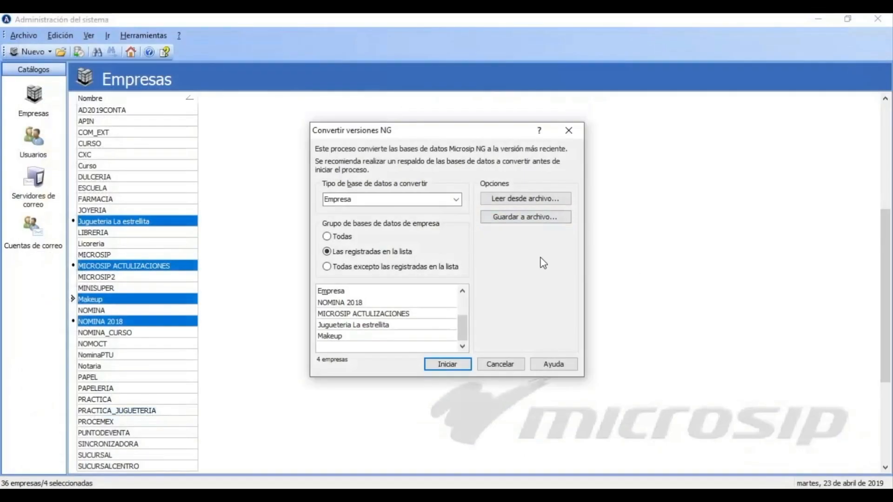
{"action": "left_click", "coordinate": [510, 204]}
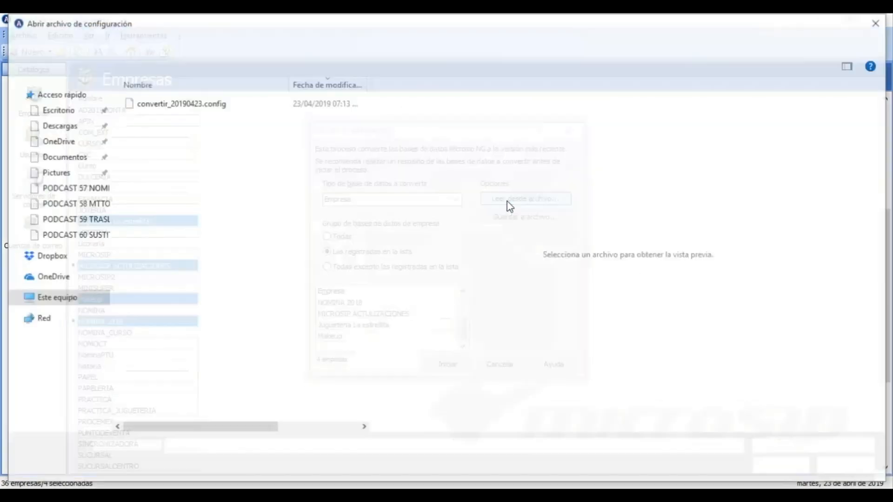
{"action": "left_click", "coordinate": [170, 107]}
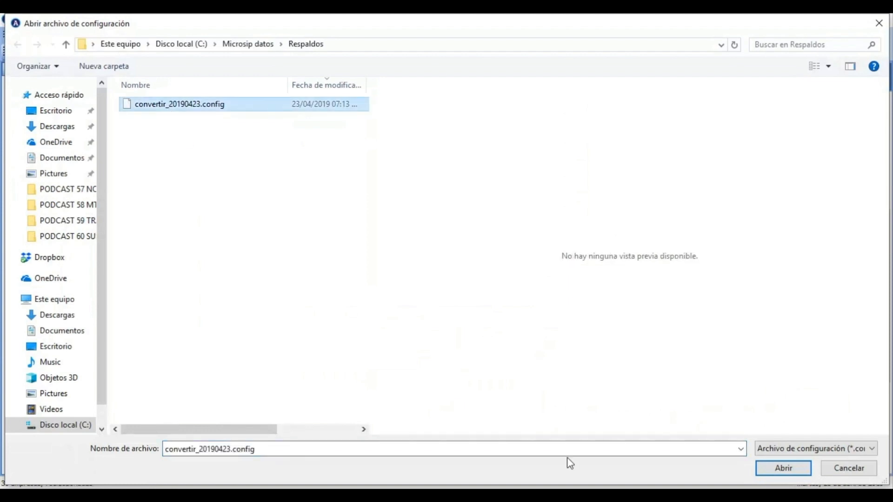
{"action": "left_click", "coordinate": [781, 469]}
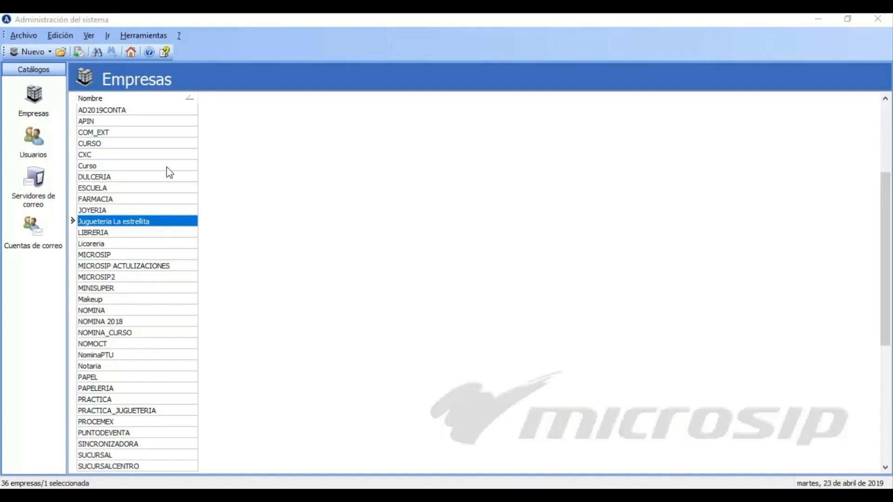
Open Reorganizar base de datos for Jugueteria La estrellita, try its database type and group options, and cancel the process.
{"action": "left_click", "coordinate": [149, 37]}
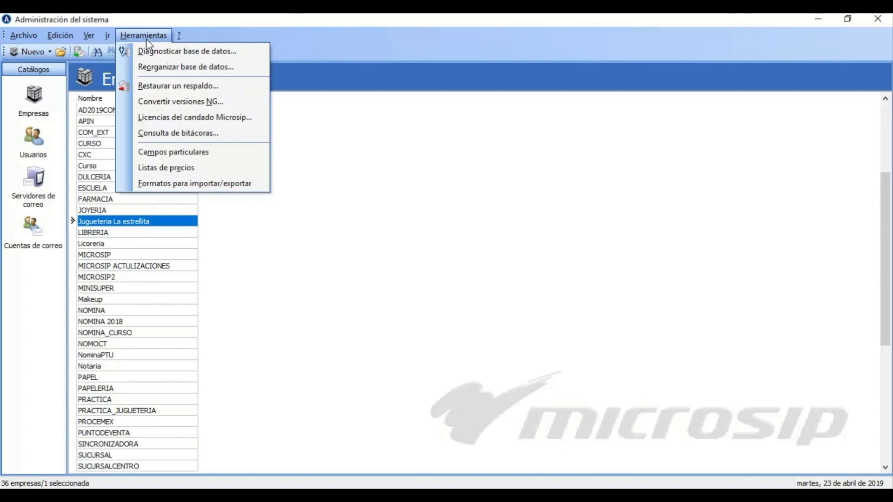
{"action": "left_click", "coordinate": [152, 70]}
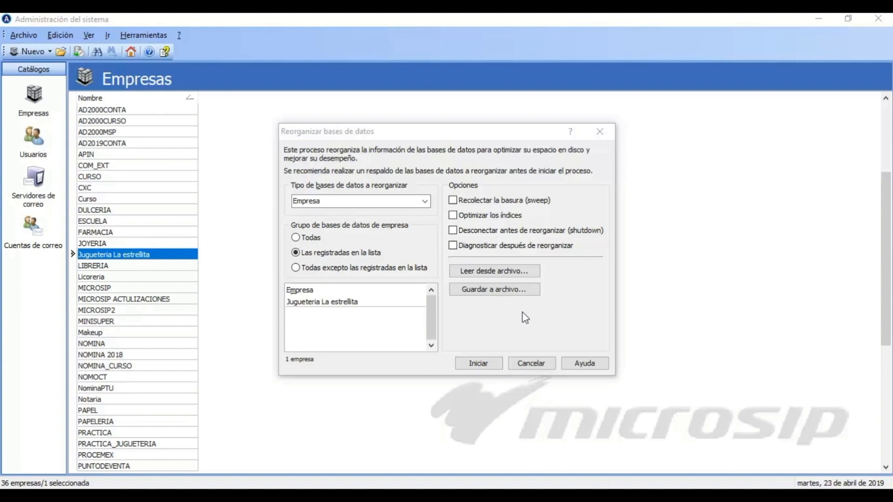
{"action": "left_click", "coordinate": [423, 201]}
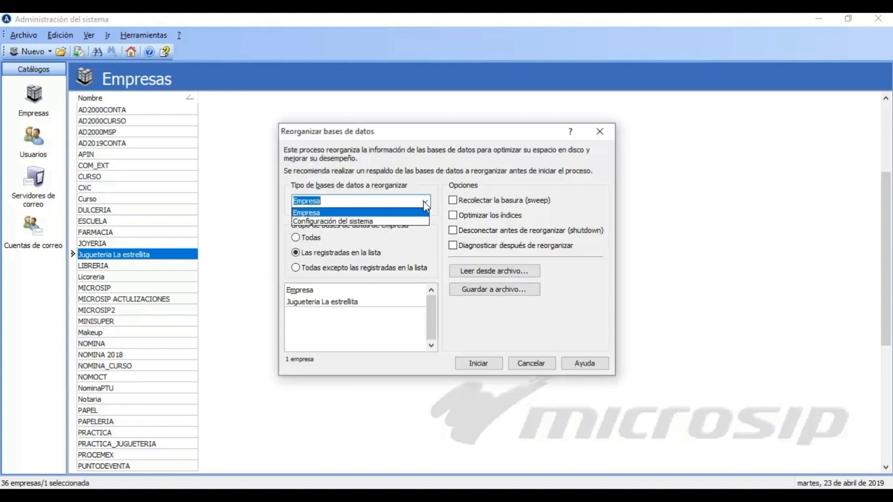
{"action": "left_click", "coordinate": [423, 201]}
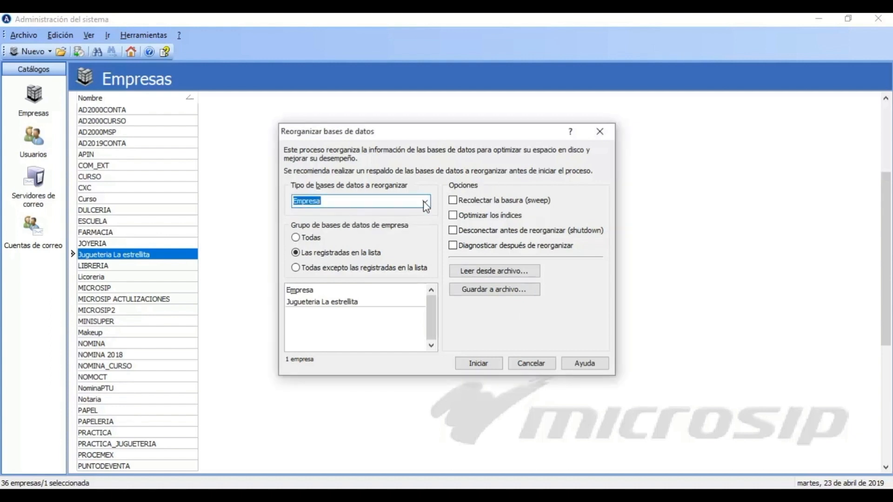
{"action": "left_click", "coordinate": [305, 239]}
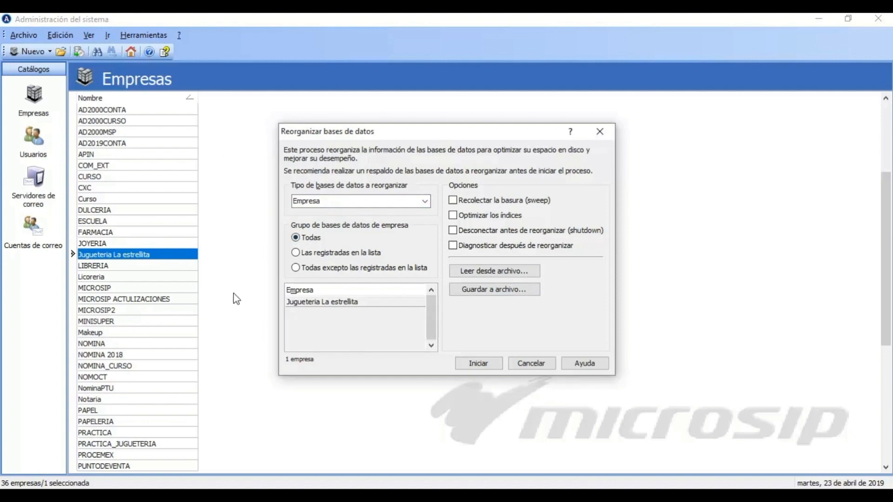
{"action": "left_click", "coordinate": [309, 253]}
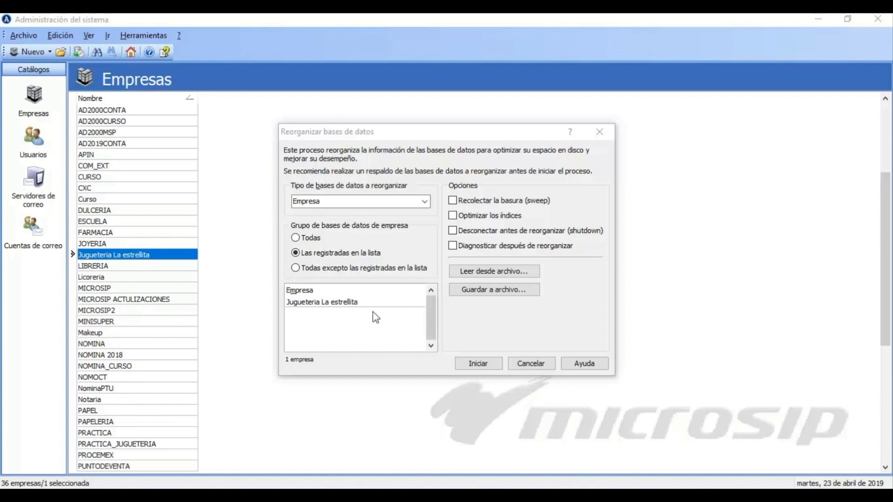
{"action": "left_click", "coordinate": [531, 367]}
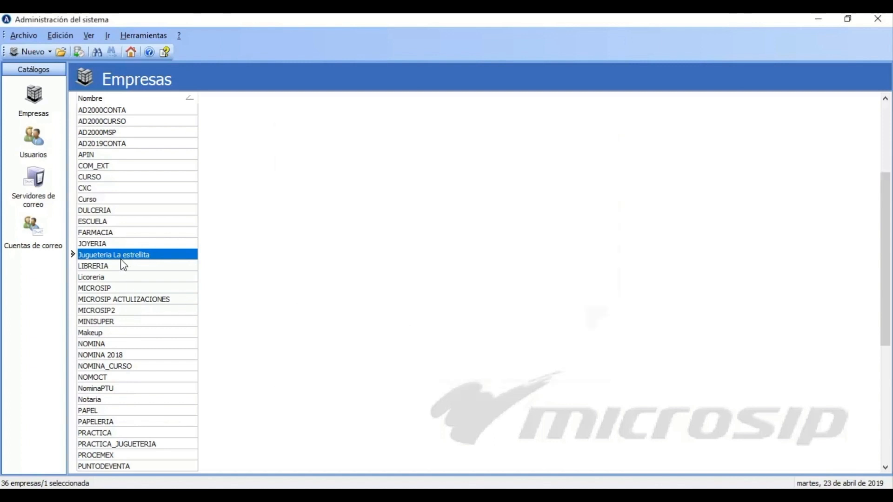
Add Makeup to the selected Jugueteria La estrellita and open Reorganizar base de datos for both companies.
{"action": "left_click", "coordinate": [123, 333], "text": "ctrl"}
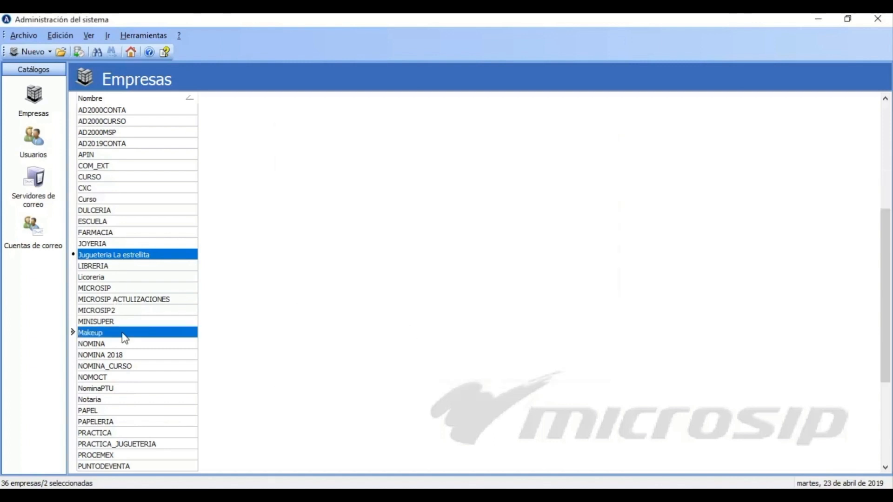
{"action": "left_click", "coordinate": [146, 41]}
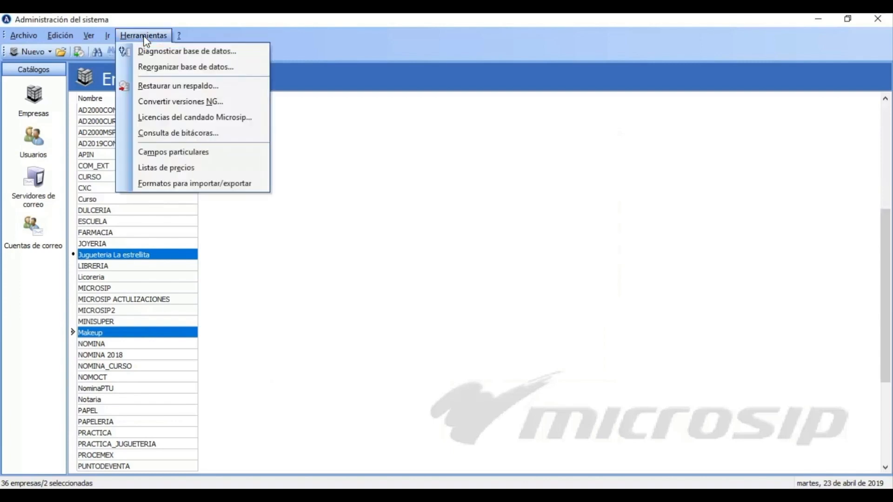
{"action": "left_click", "coordinate": [186, 66]}
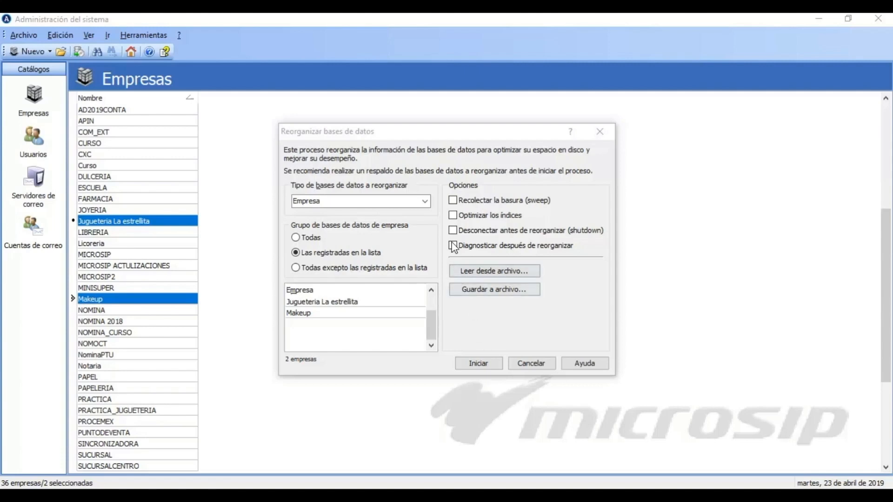
Reorganize both listed databases with Recolectar la basura (sweep) and Desconectar antes de reorganizar (shutdown) enabled, and close the results report.
{"action": "left_click", "coordinate": [452, 200]}
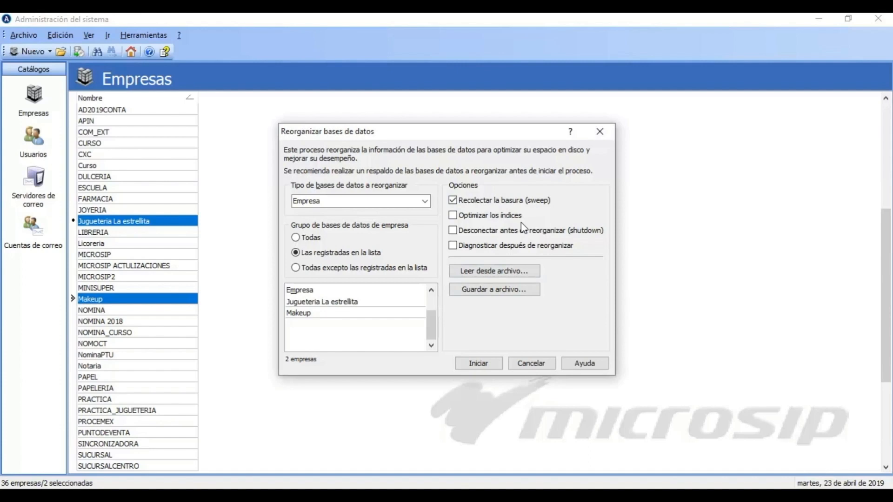
{"action": "left_click", "coordinate": [452, 230]}
{"action": "left_click", "coordinate": [452, 216]}
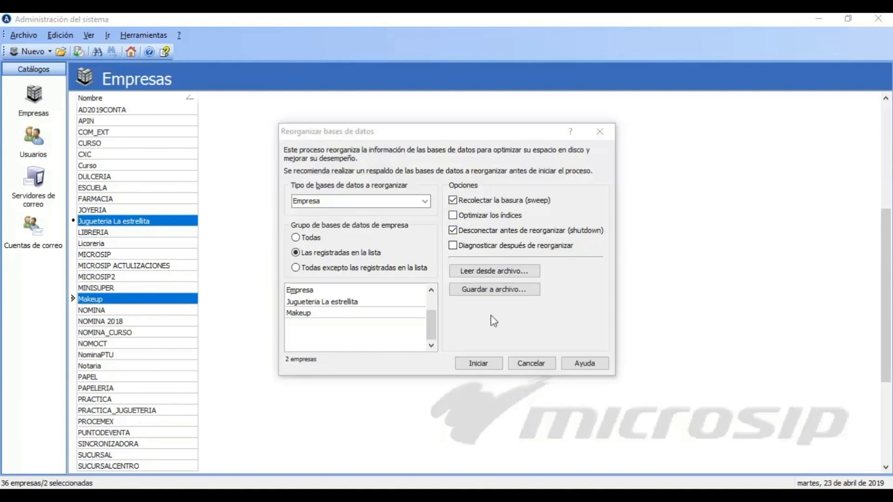
{"action": "left_click", "coordinate": [485, 364]}
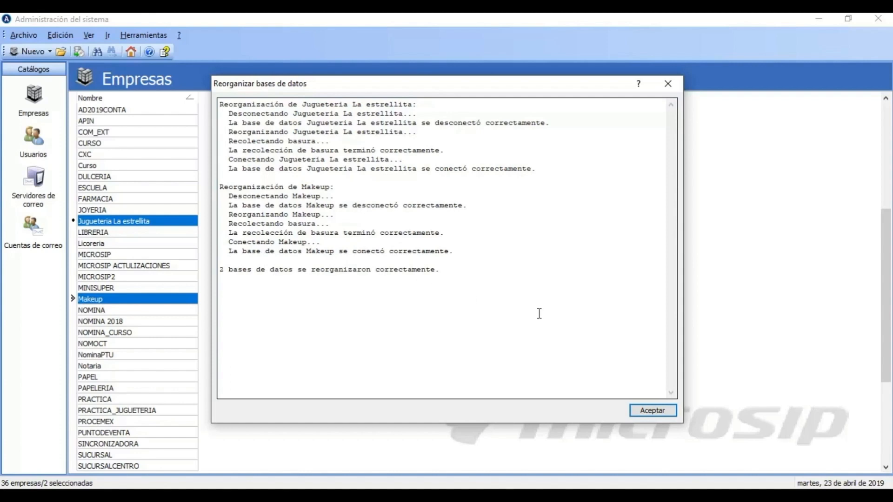
{"action": "key", "text": "Return"}
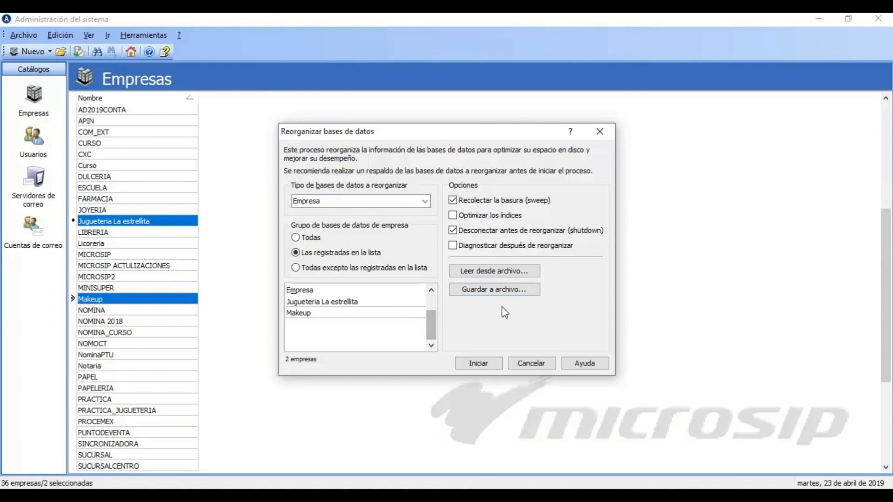
Save the reorganization settings as reorganizar_20190423 in the Respaldos folder and load them back from that configuration file.
{"action": "left_click", "coordinate": [483, 291]}
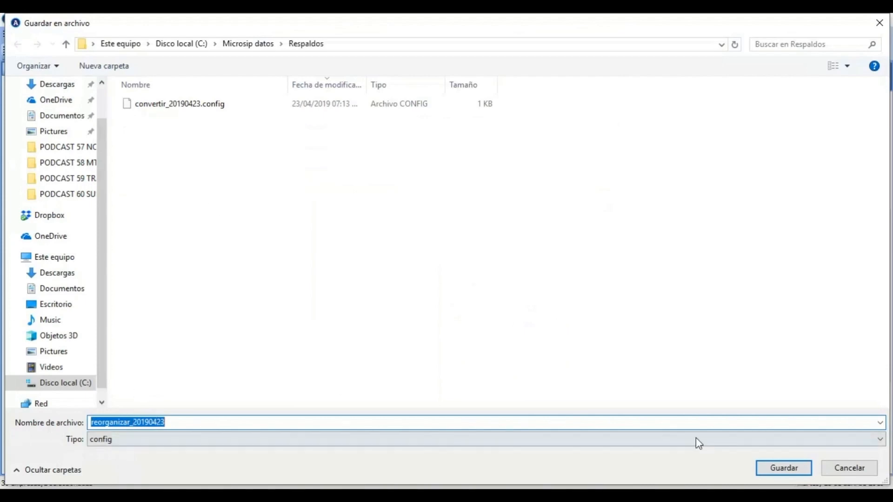
{"action": "left_click", "coordinate": [777, 469]}
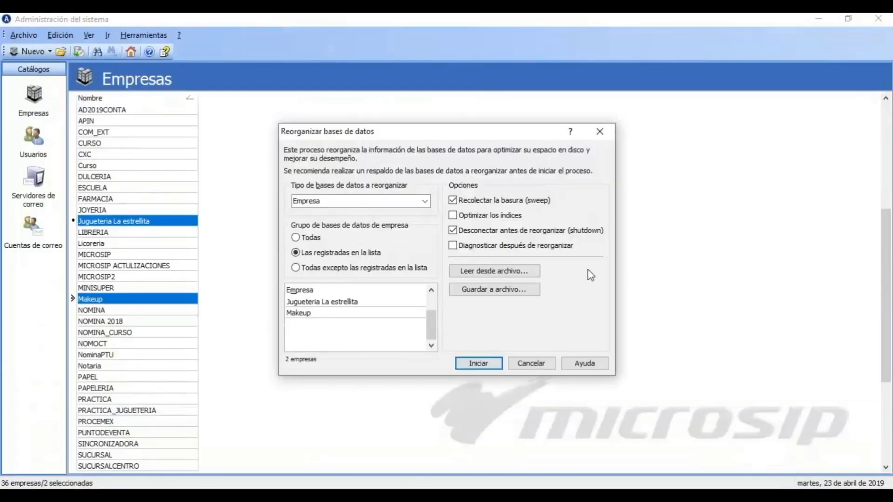
{"action": "left_click", "coordinate": [493, 270]}
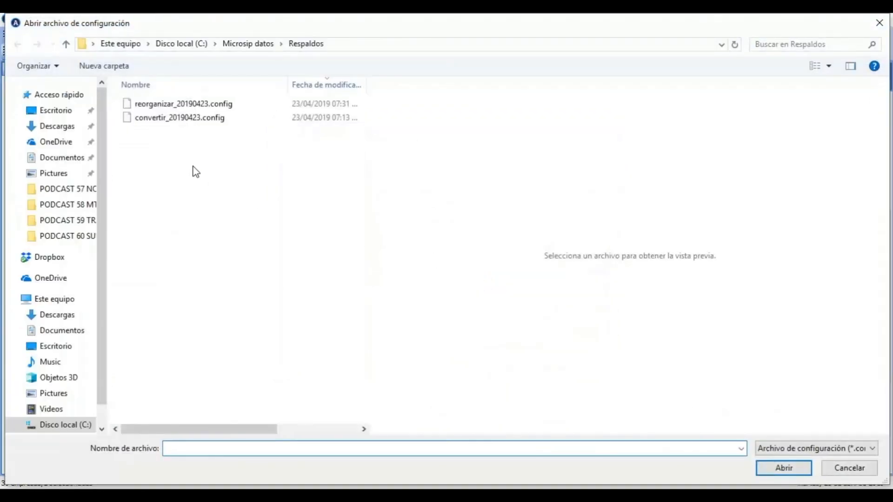
{"action": "left_click", "coordinate": [168, 104]}
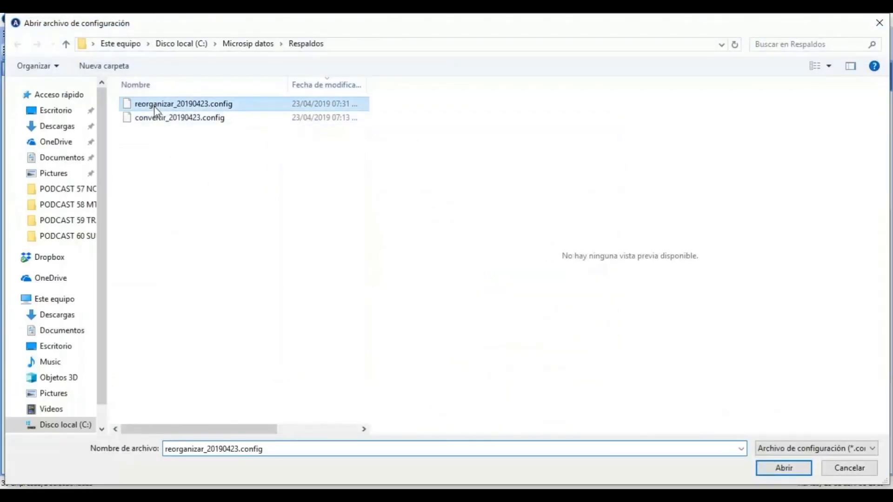
{"action": "left_click", "coordinate": [785, 468]}
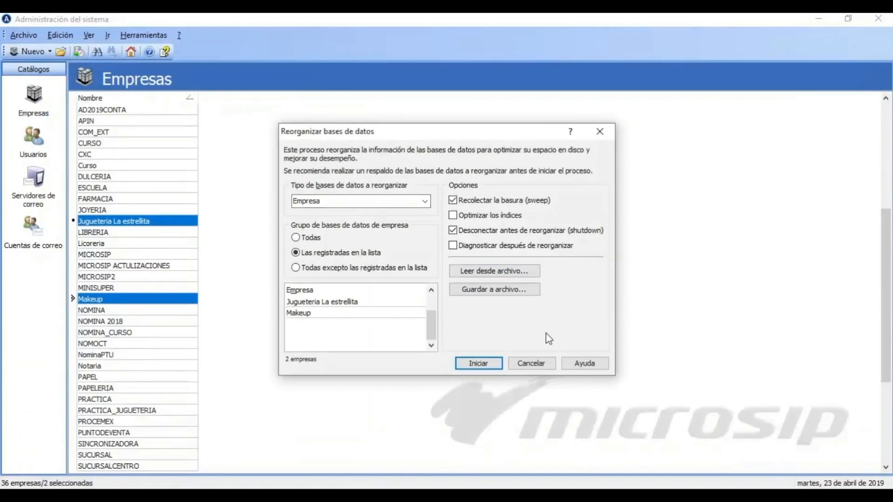